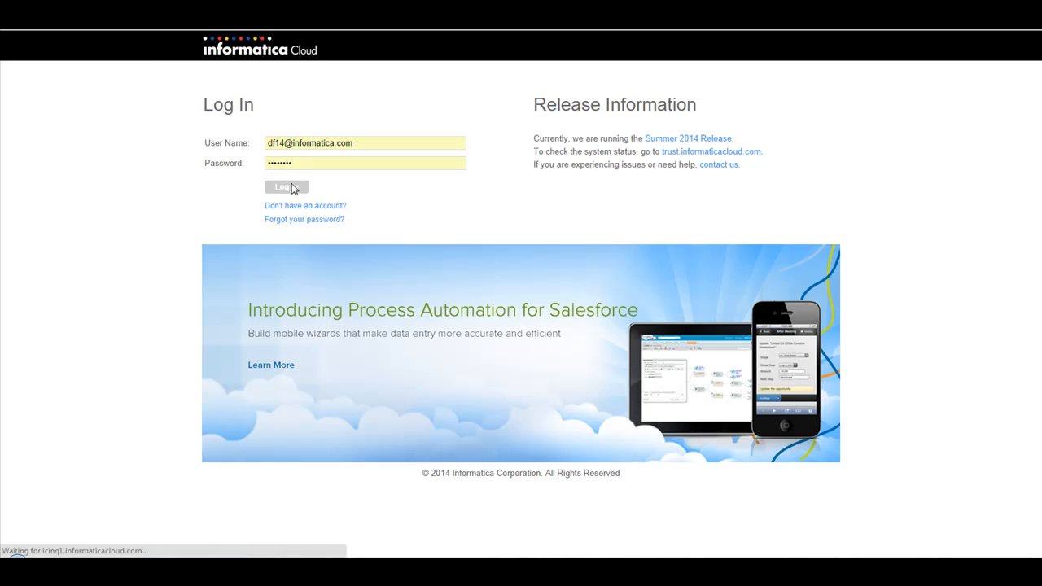
Step: Create a new mapping named EDW_to_Salesforce_Analytics
mouse_move(241, 73)
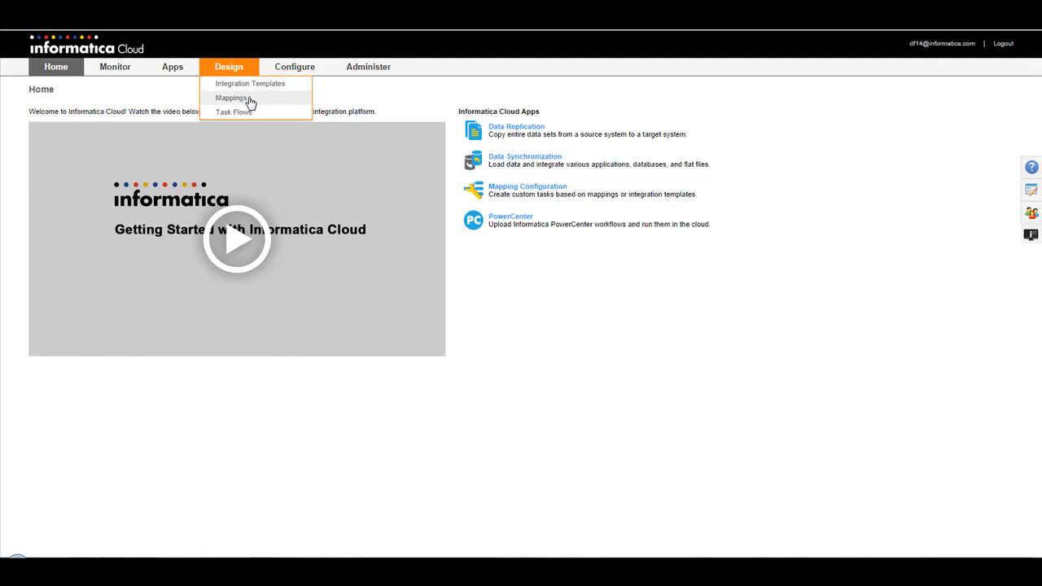
click(251, 101)
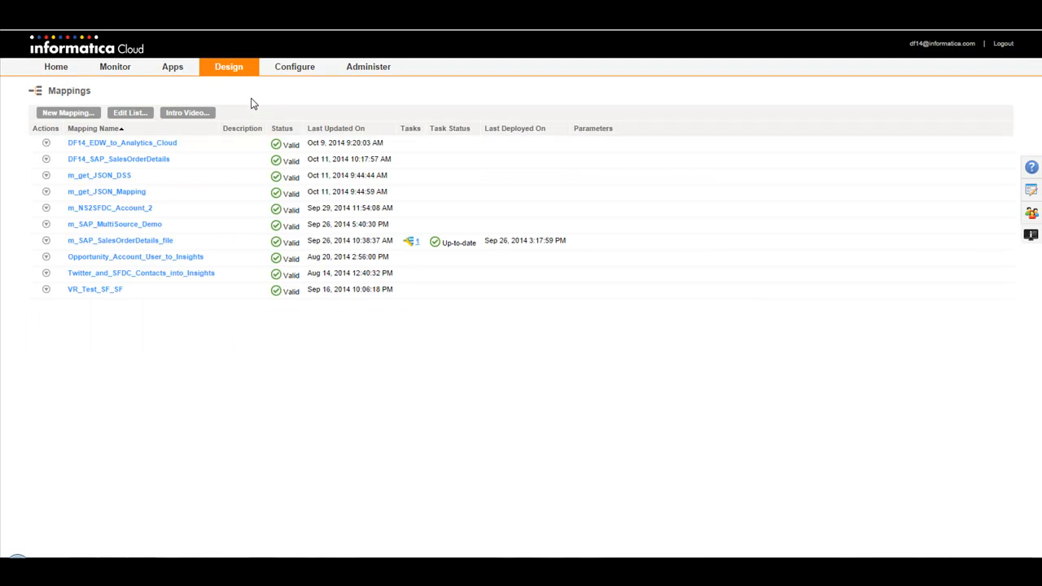
click(76, 115)
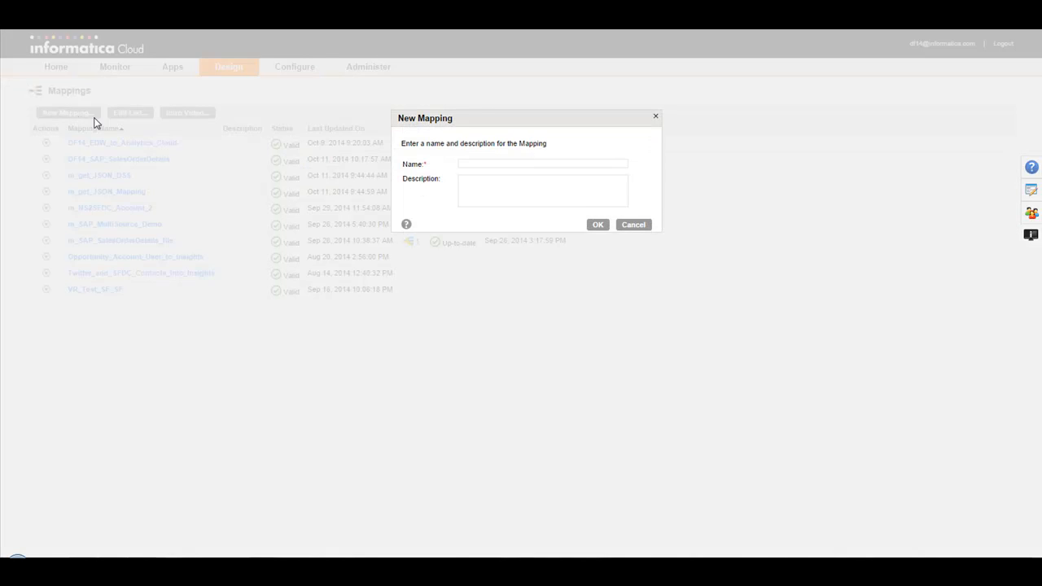
text(EDW_to_Salesforce_Analytics)
click(597, 226)
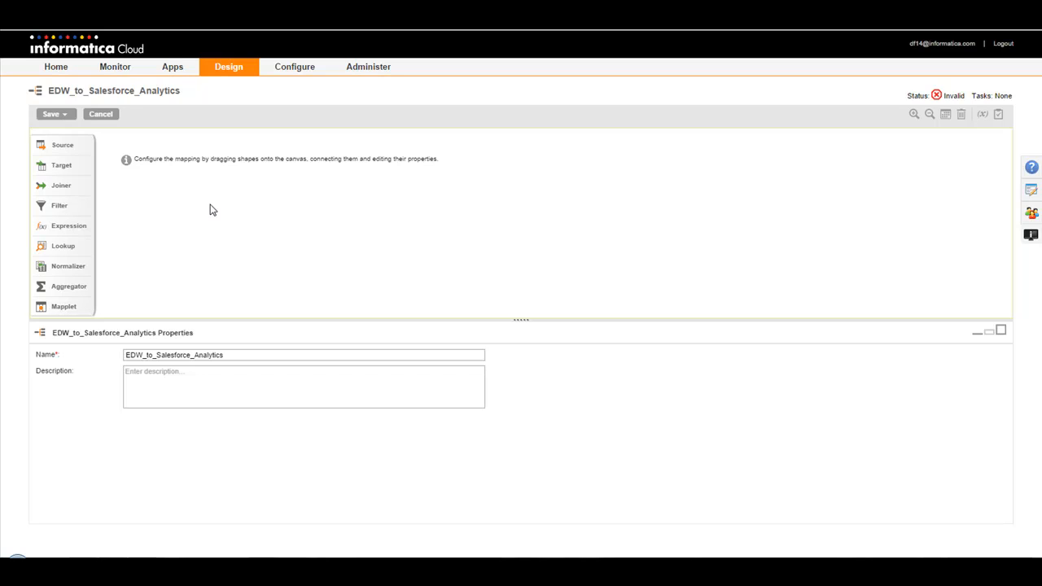
Step: Add a source to the mapping canvas and set its connection to SQL Data Warehouse
drag(72, 148, 223, 211)
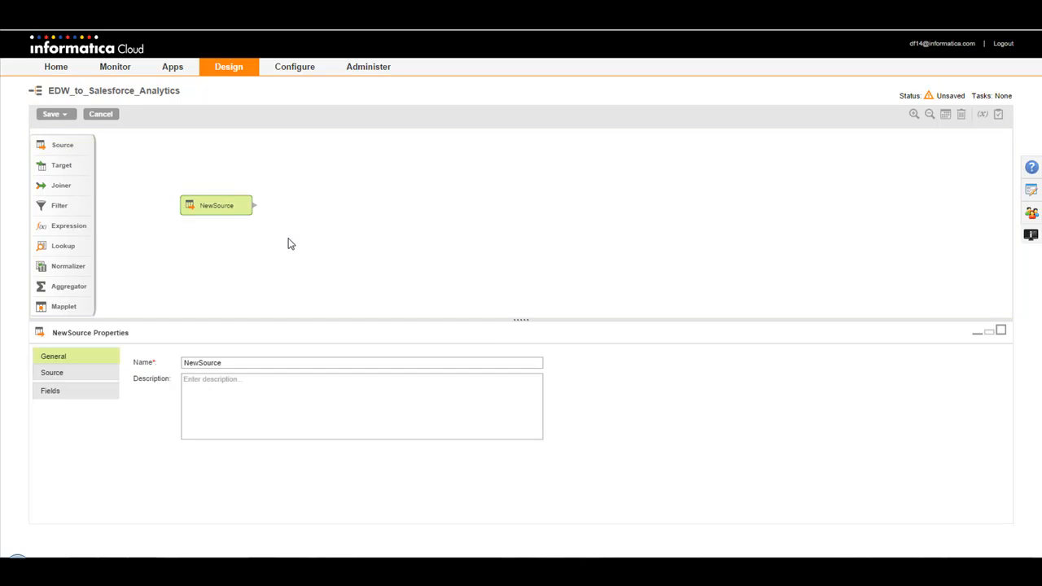
click(91, 377)
click(326, 382)
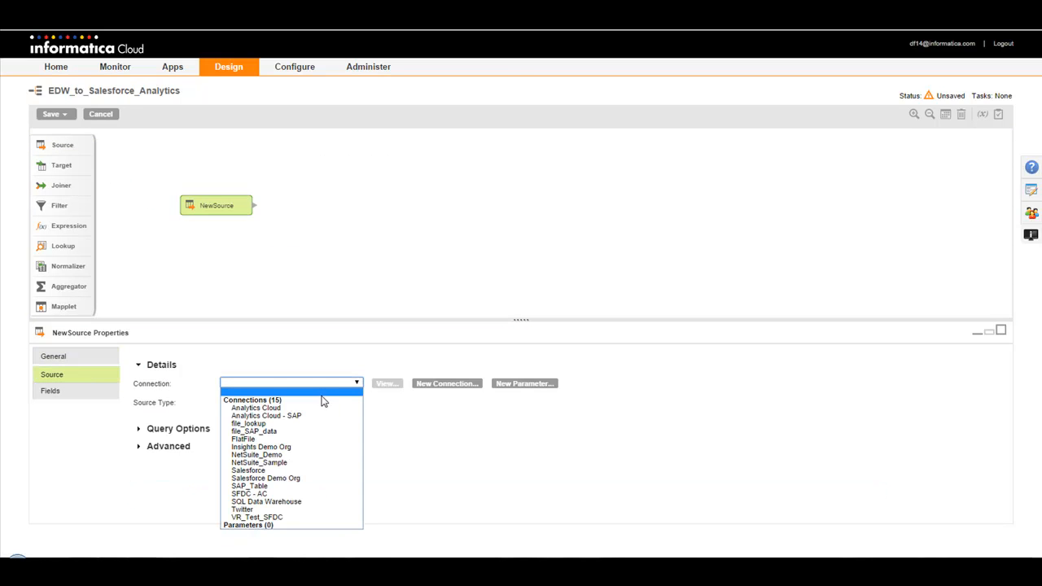
click(298, 501)
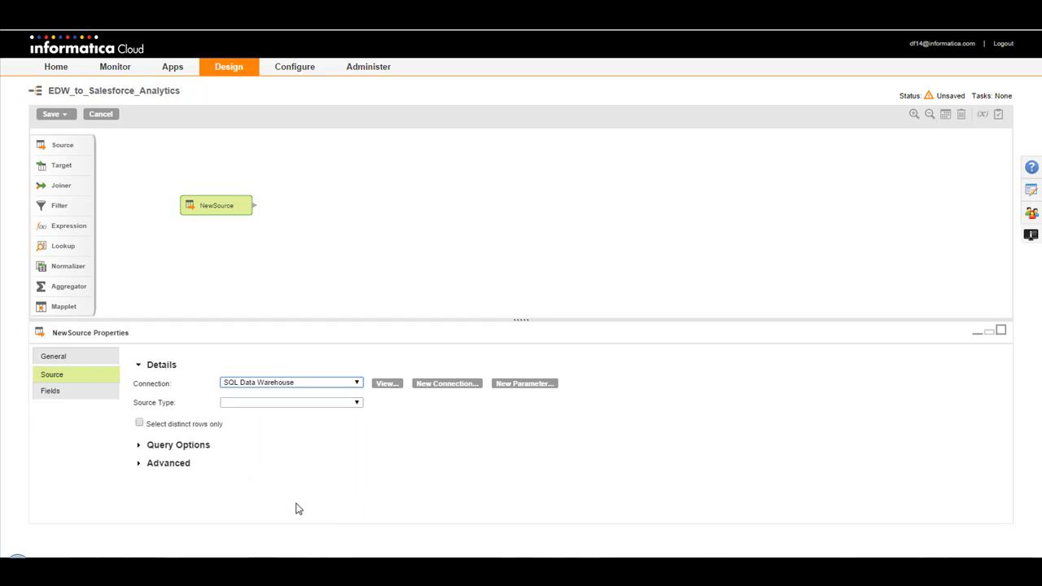
Step: Review the connection details of SQL Data Warehouse, including the SQL Server properties
click(391, 384)
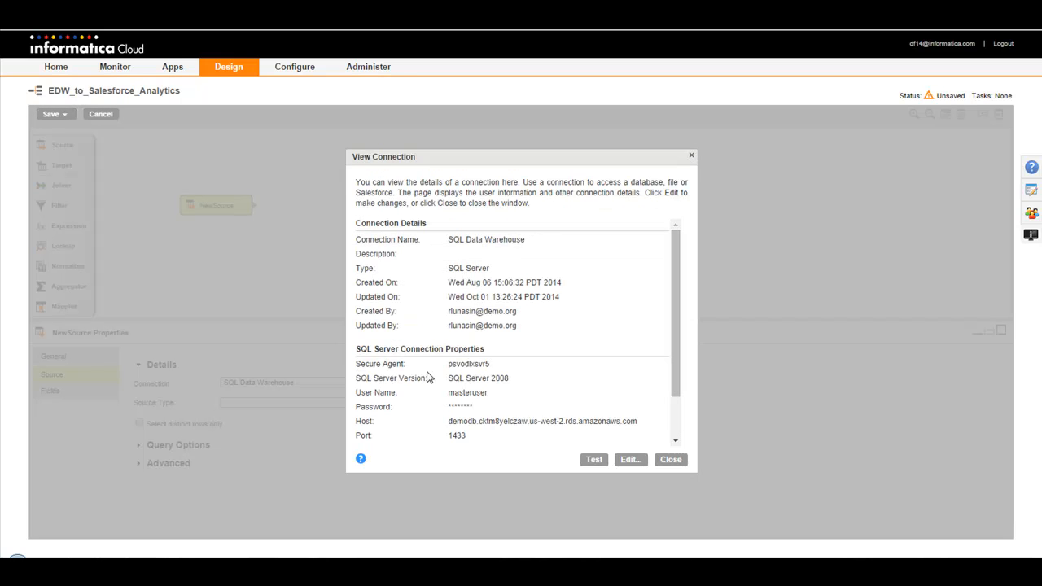
drag(674, 355, 677, 379)
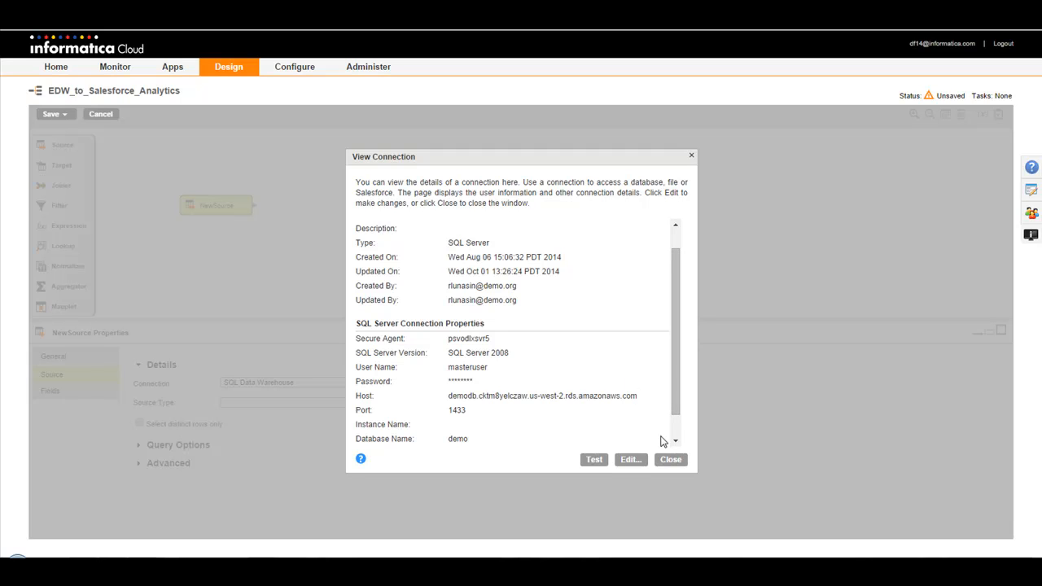
click(675, 460)
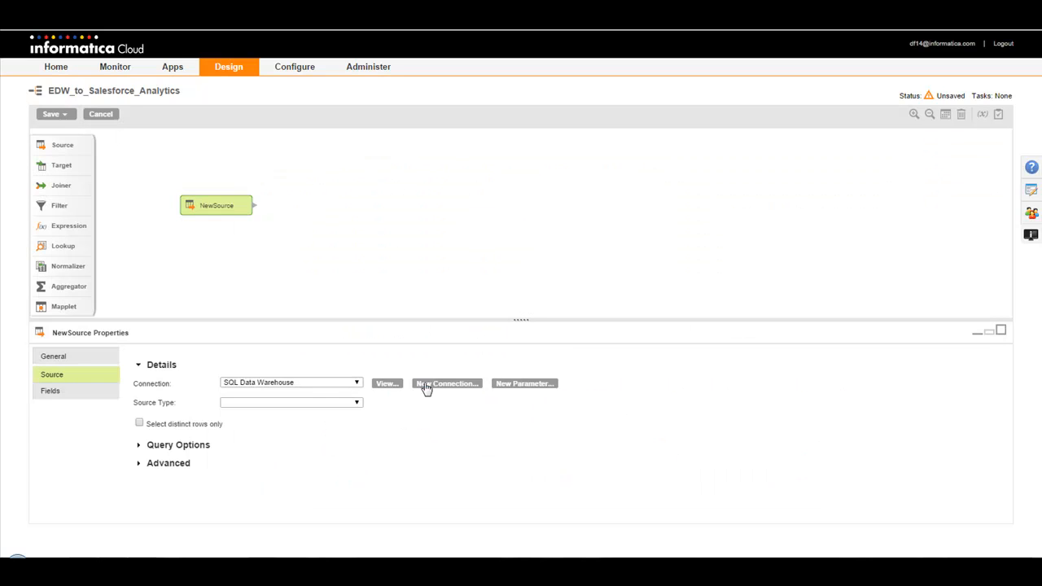
Step: Set the source type to Object and allow multiple source objects
click(358, 402)
click(321, 417)
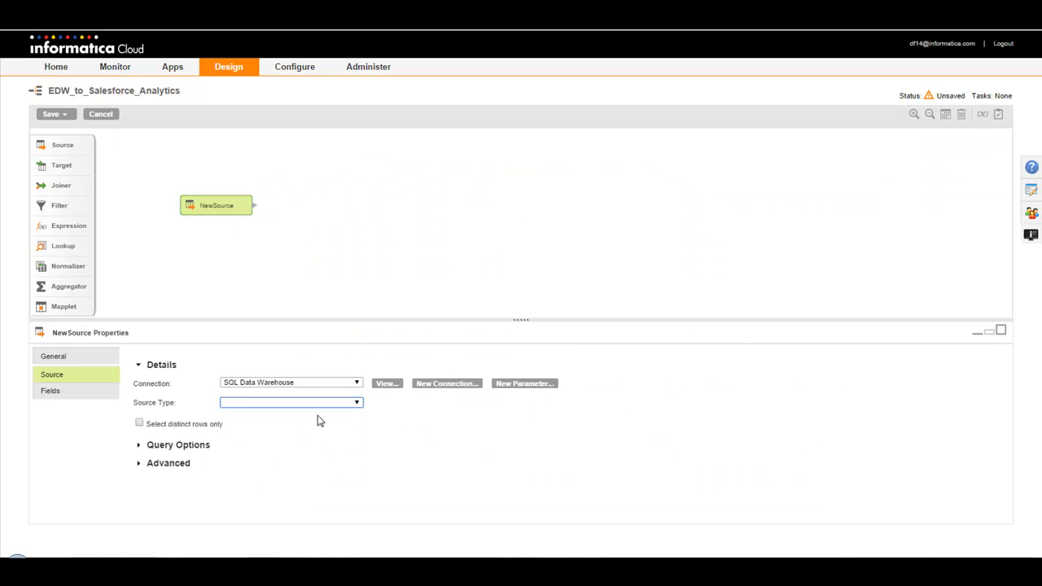
click(320, 404)
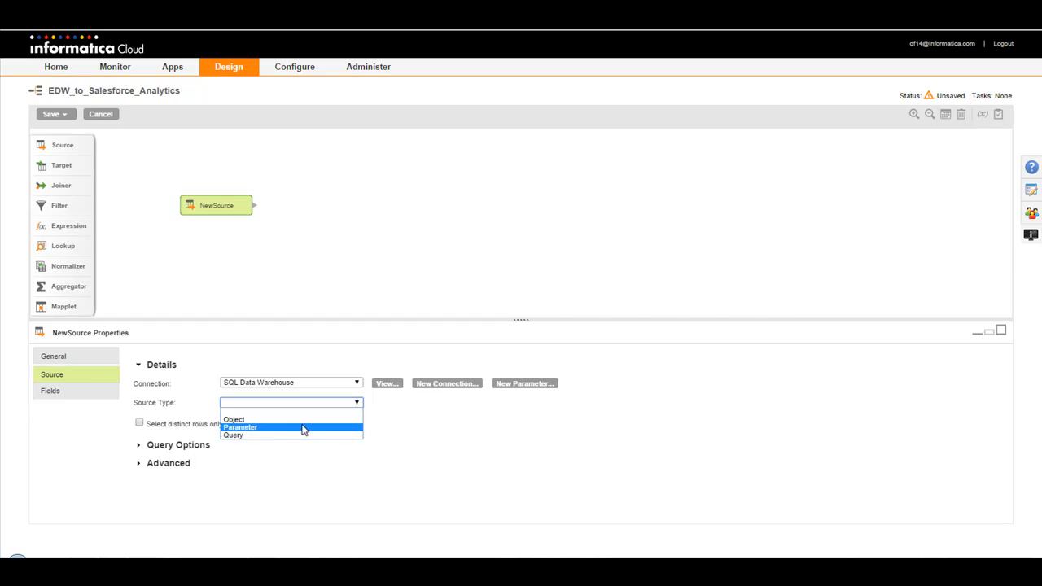
click(302, 419)
click(377, 403)
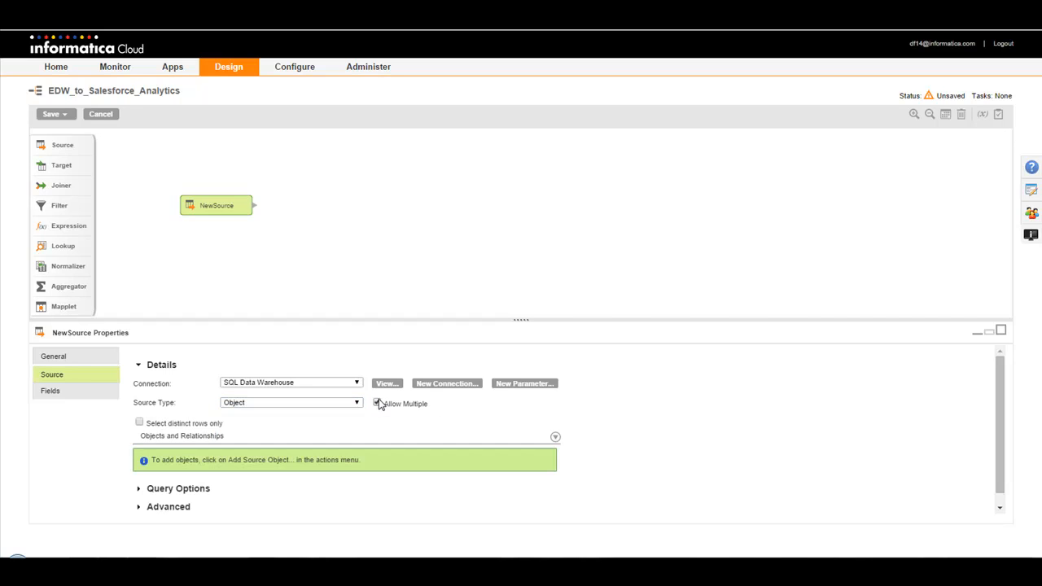
Step: Search the source objects for "Fact" and add the OPPORTUNITY_FACT table
click(555, 438)
click(575, 458)
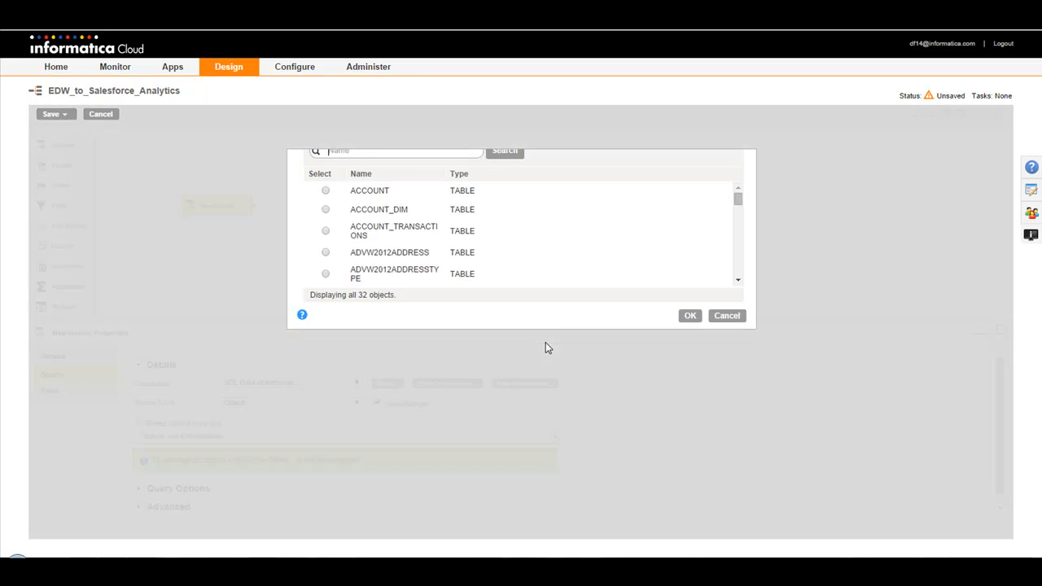
text(Fact)
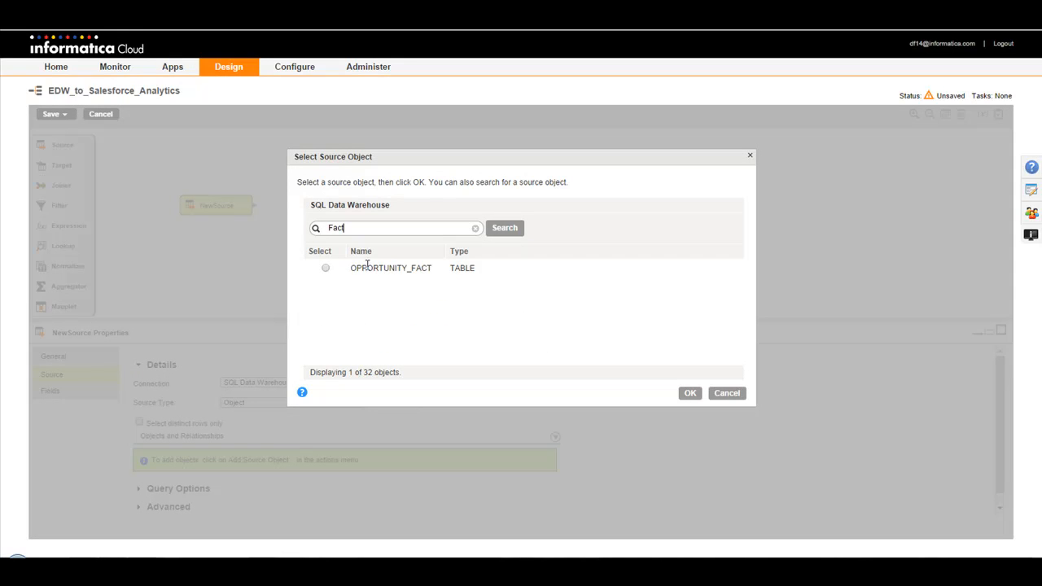
click(325, 268)
click(688, 392)
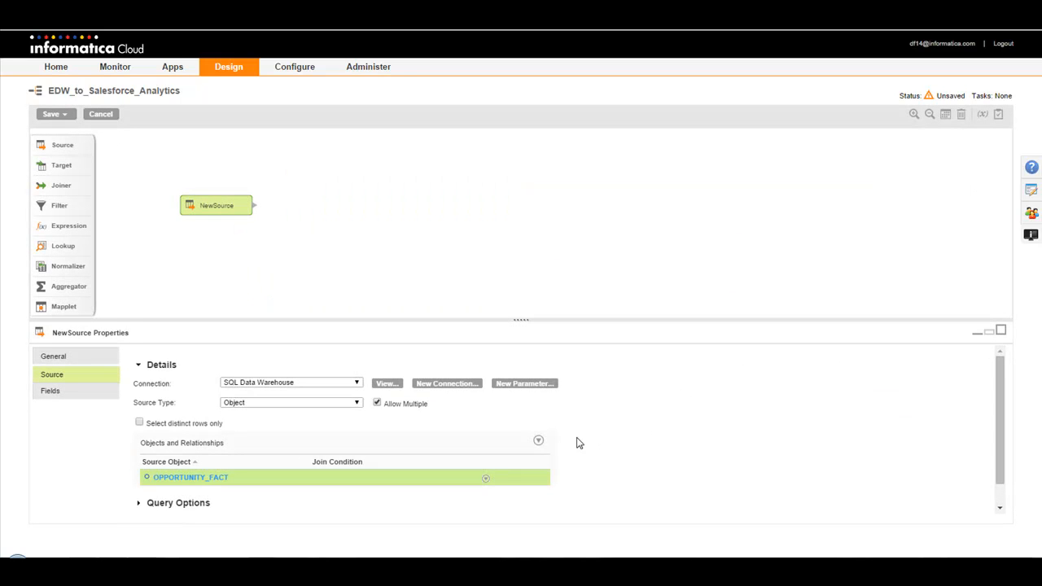
Step: Relate ACCOUNT_DIM, PRODUCT_DIM and CONTACT_DIM to OPPORTUNITY_FACT using the existing relationships
click(486, 479)
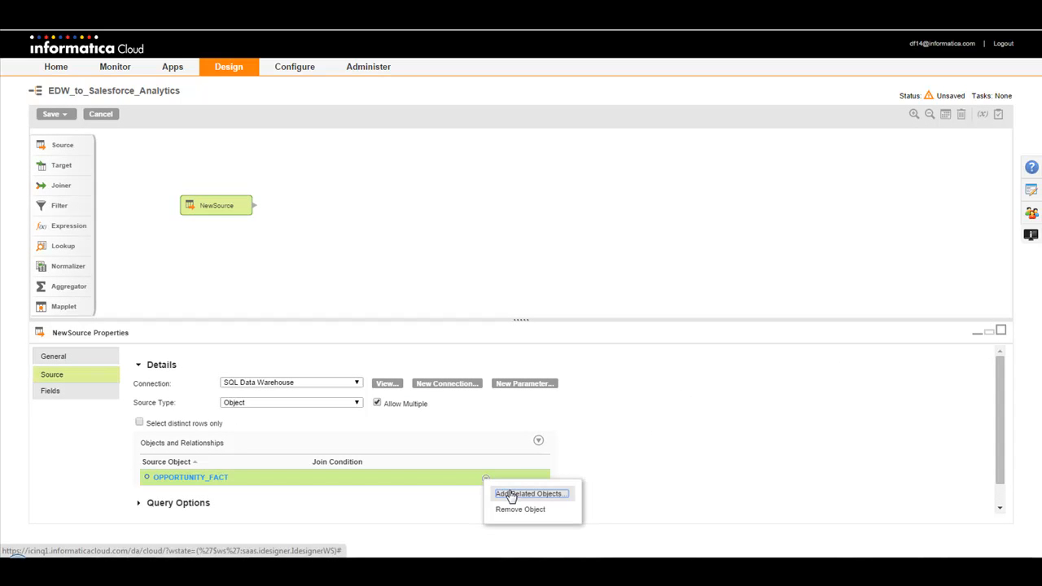
click(504, 493)
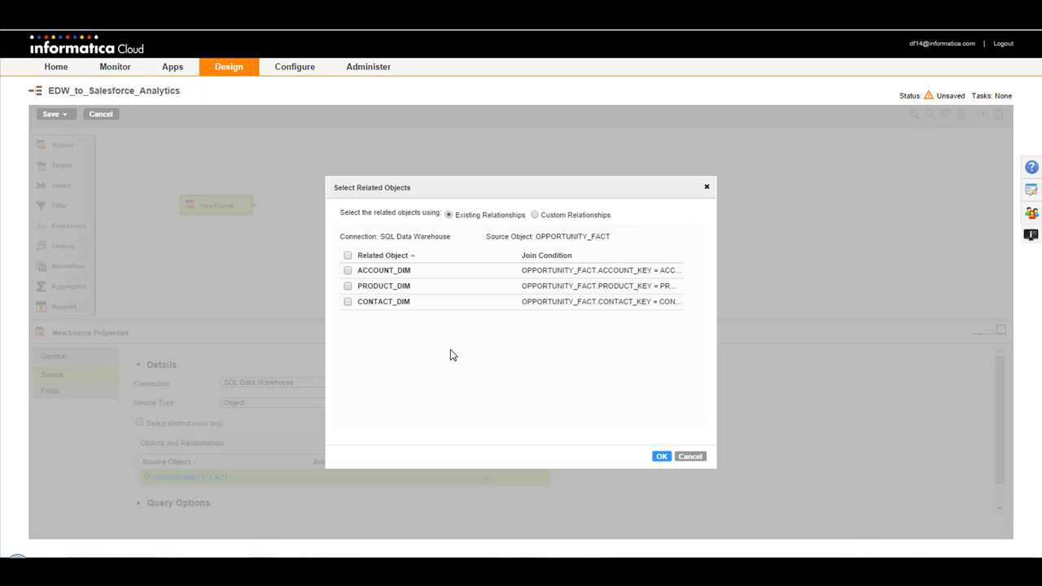
click(347, 254)
click(661, 457)
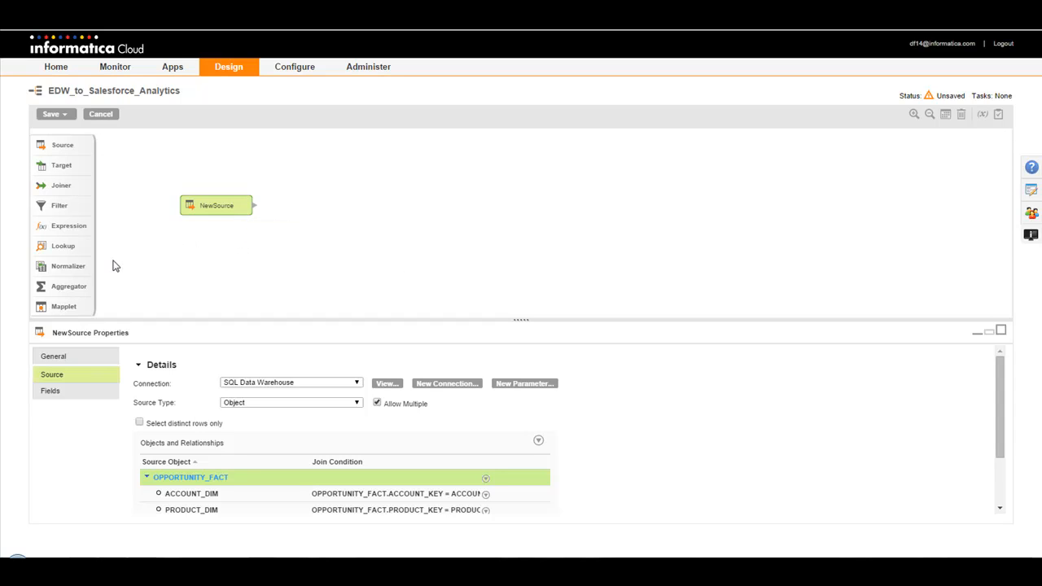
Step: Add an Expression transformation beside the source and link the source to it
drag(76, 225, 415, 207)
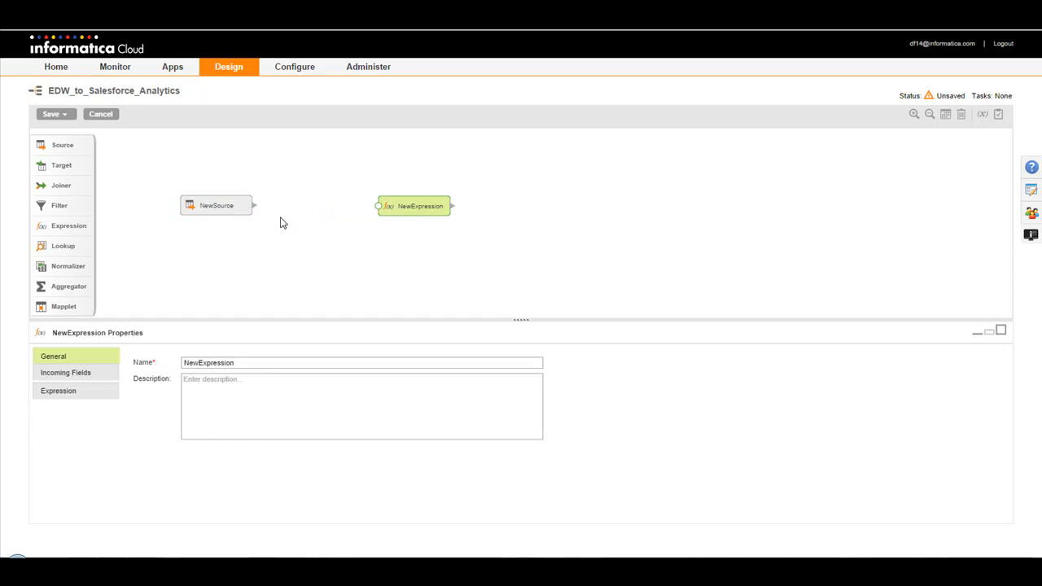
drag(253, 208, 388, 208)
Step: Create an output field named NewField in the Expression transformation with the default type and precision
click(55, 376)
click(81, 392)
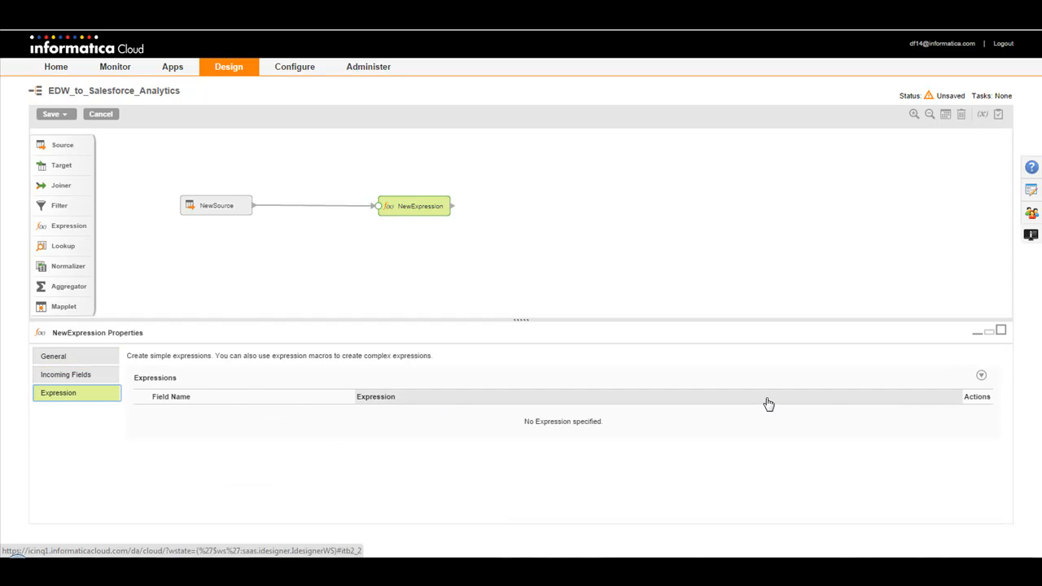
click(981, 377)
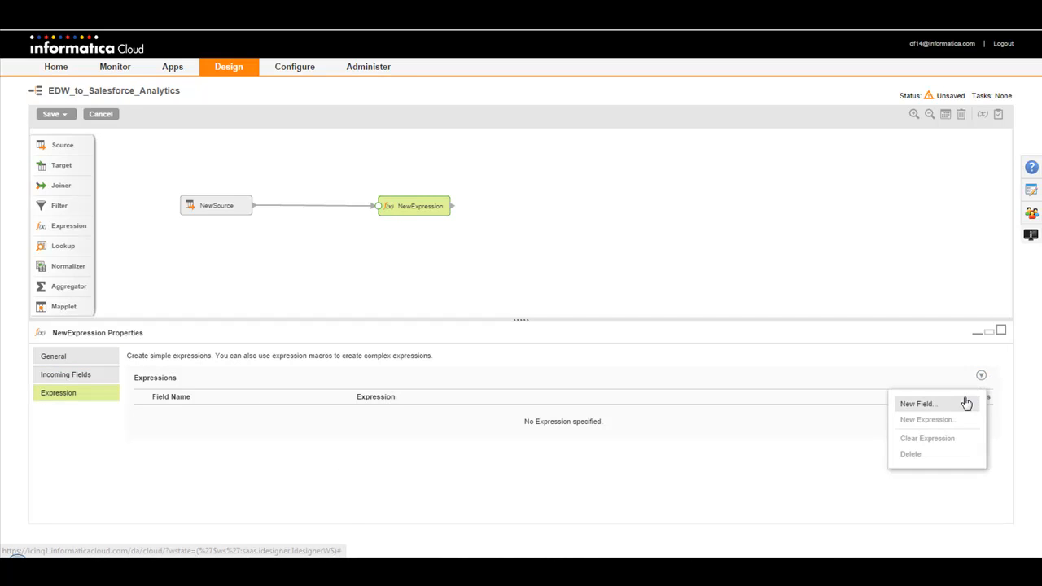
click(963, 402)
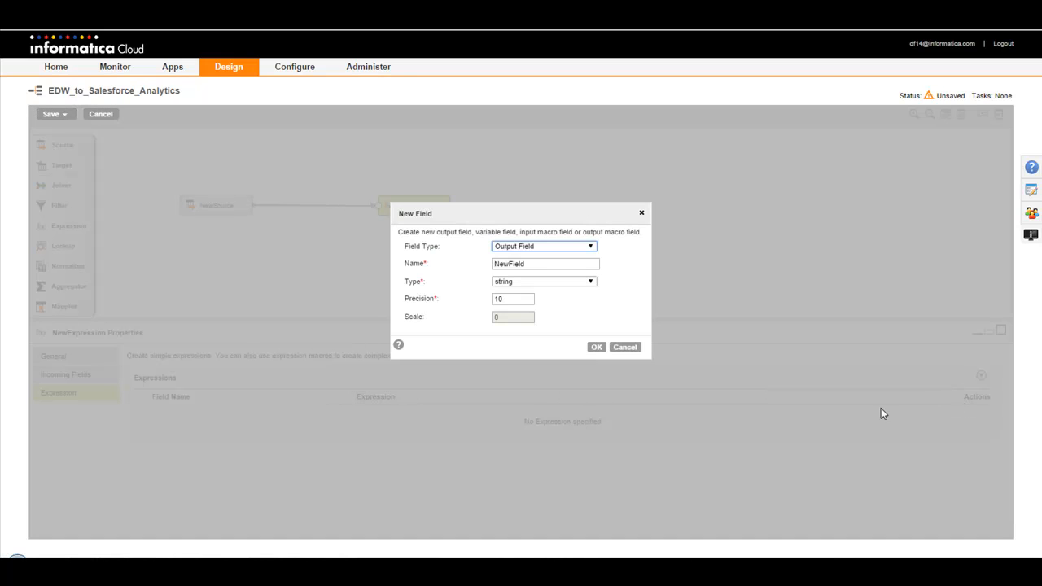
click(597, 348)
Step: Examine the incoming fields and function categories available for NewField's expression, leaving it unconfigured
click(388, 416)
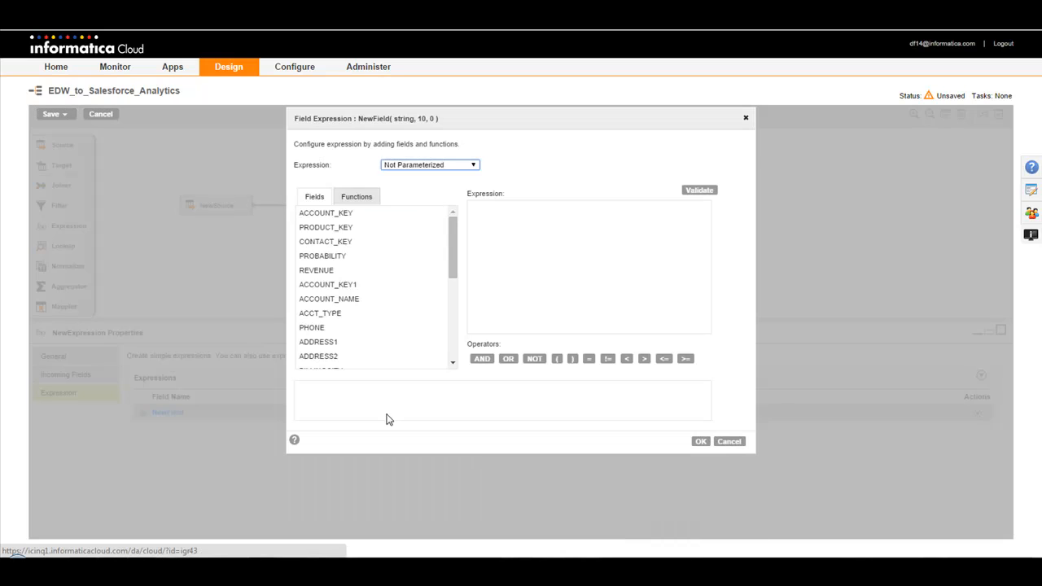
click(351, 198)
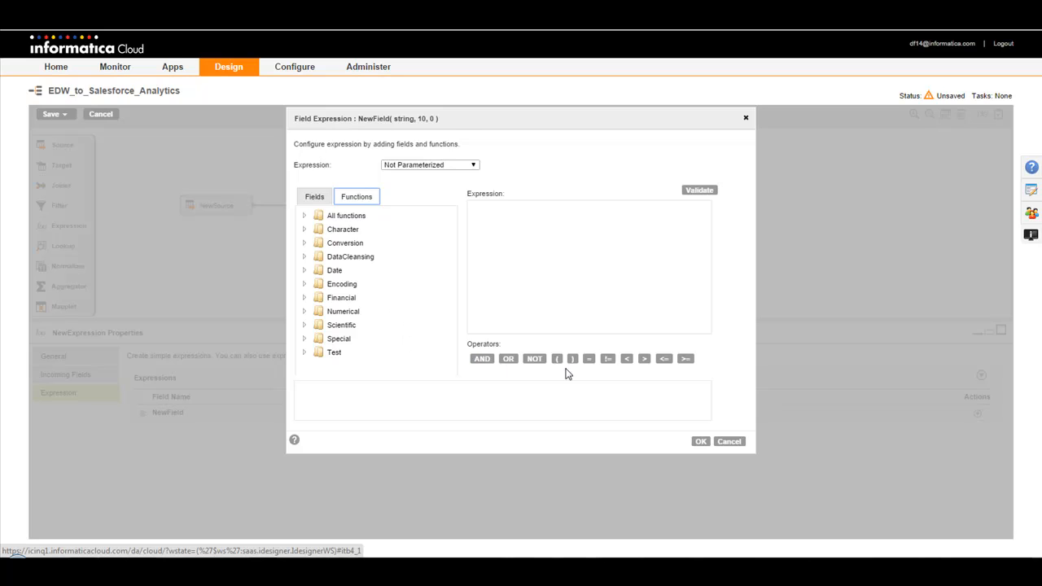
click(730, 441)
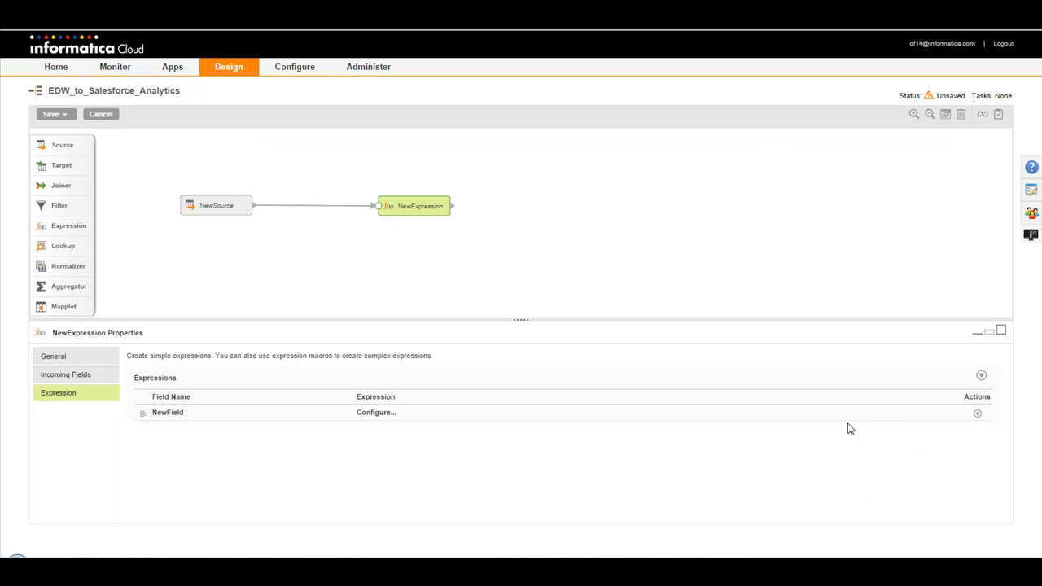
Step: Delete NewField from the Expression transformation
click(977, 414)
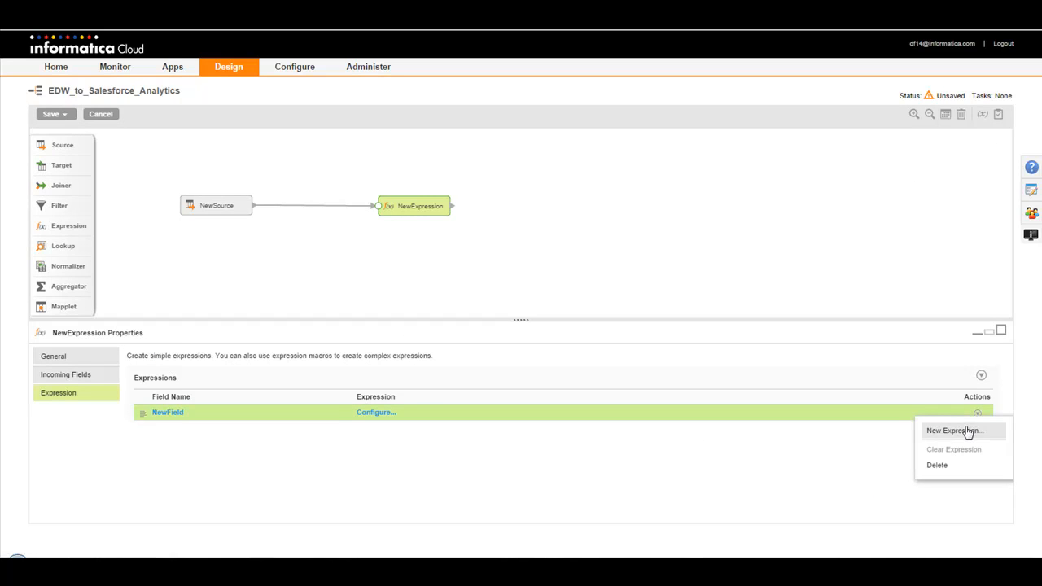
click(945, 466)
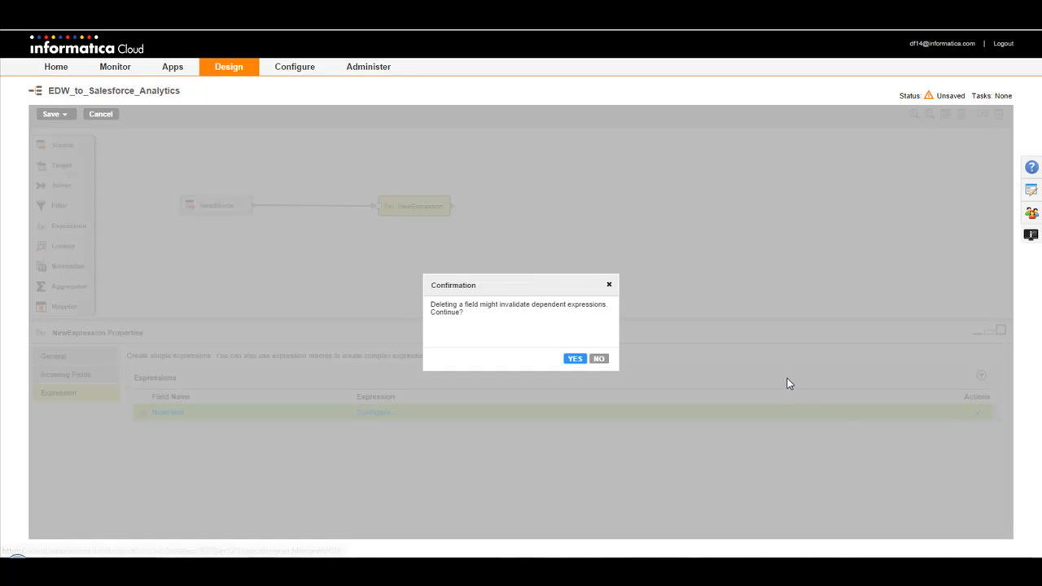
click(576, 359)
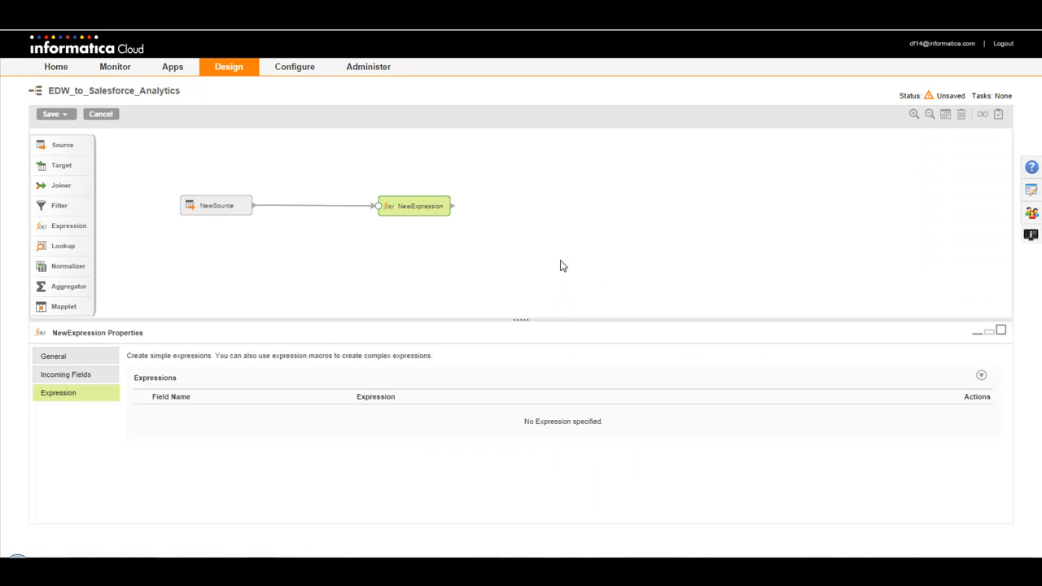
Step: Add a target linked from the Expression transformation and set its connection to Analytics Cloud
drag(70, 165, 576, 207)
drag(452, 208, 546, 209)
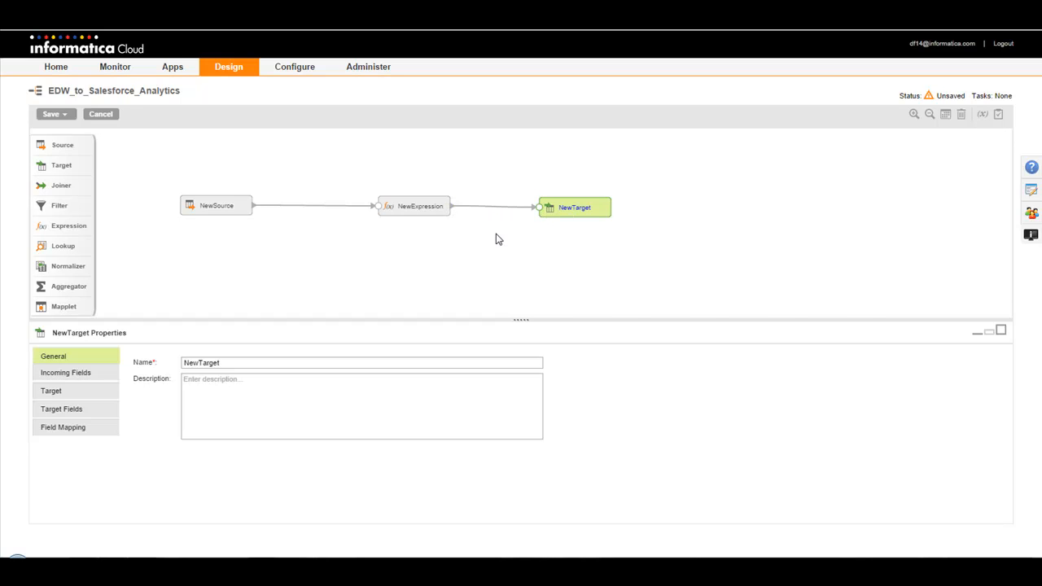
click(46, 394)
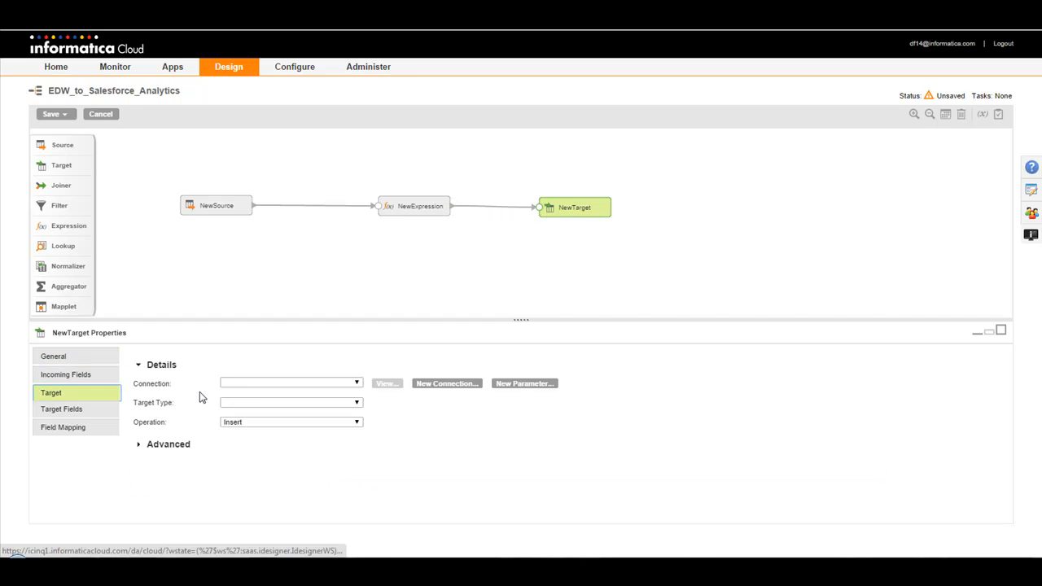
click(250, 385)
click(262, 408)
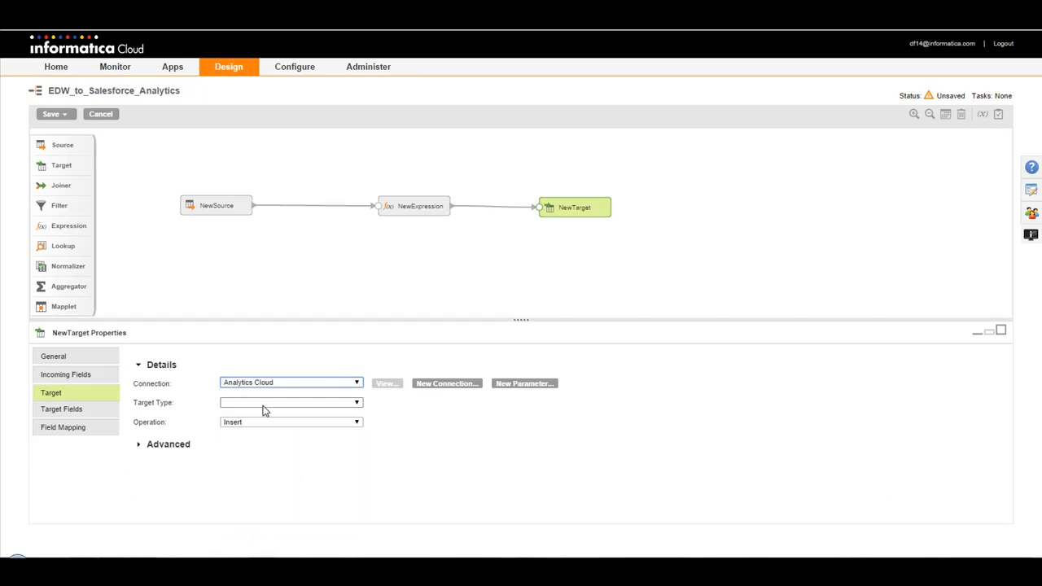
Step: Review the connection details of Analytics Cloud, including the Insights properties
click(385, 386)
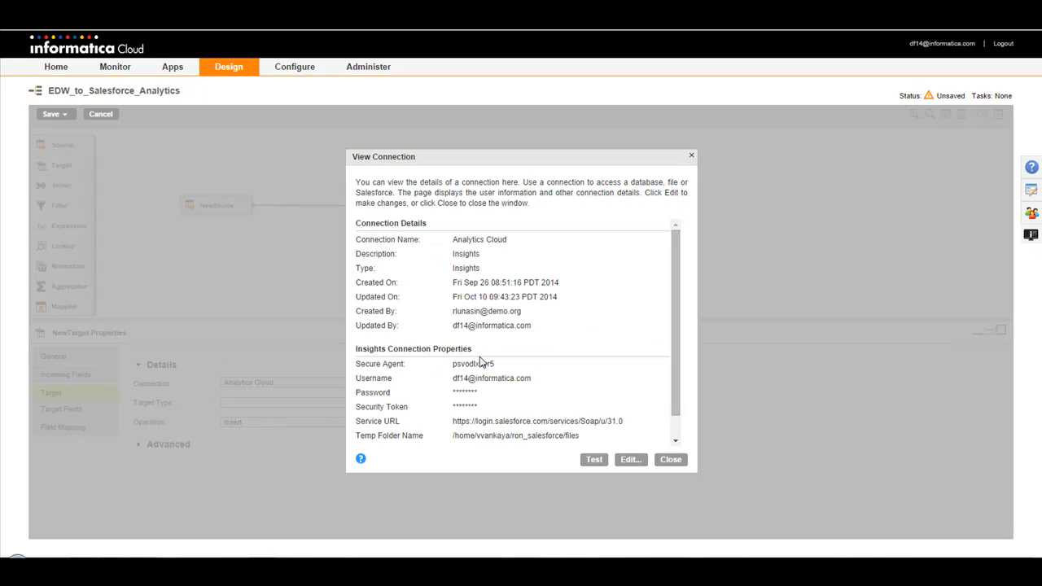
drag(679, 352, 677, 373)
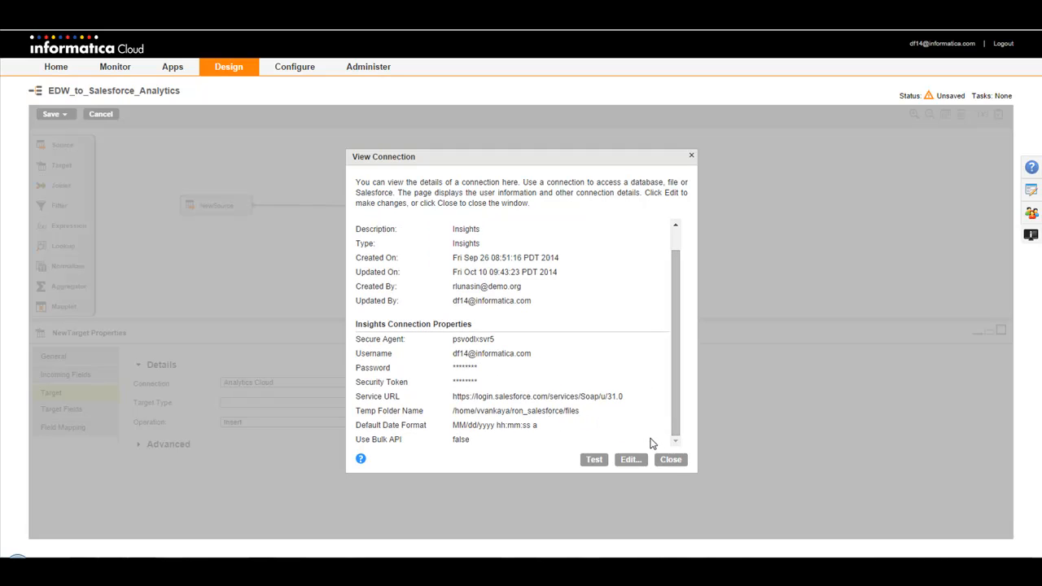
click(672, 460)
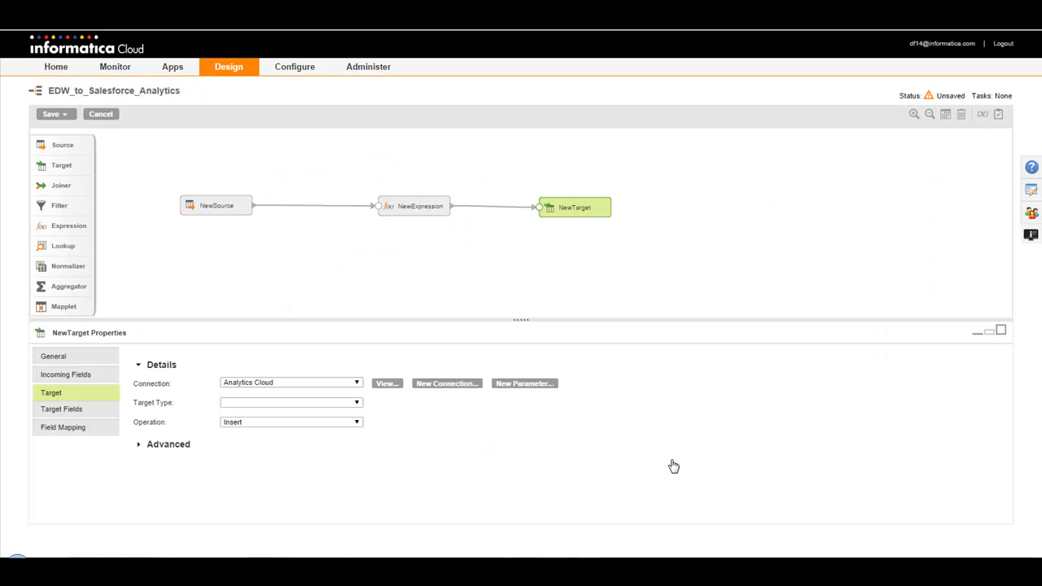
Step: Set the target type to Object and create a new target object named EDW_Extract for NewTarget
click(356, 403)
click(330, 417)
click(388, 424)
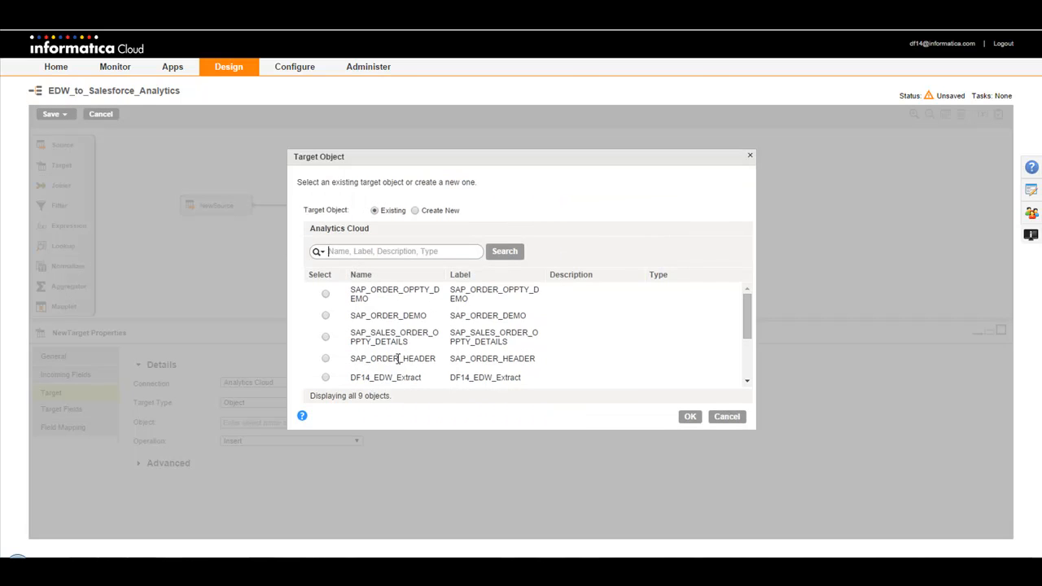
click(414, 211)
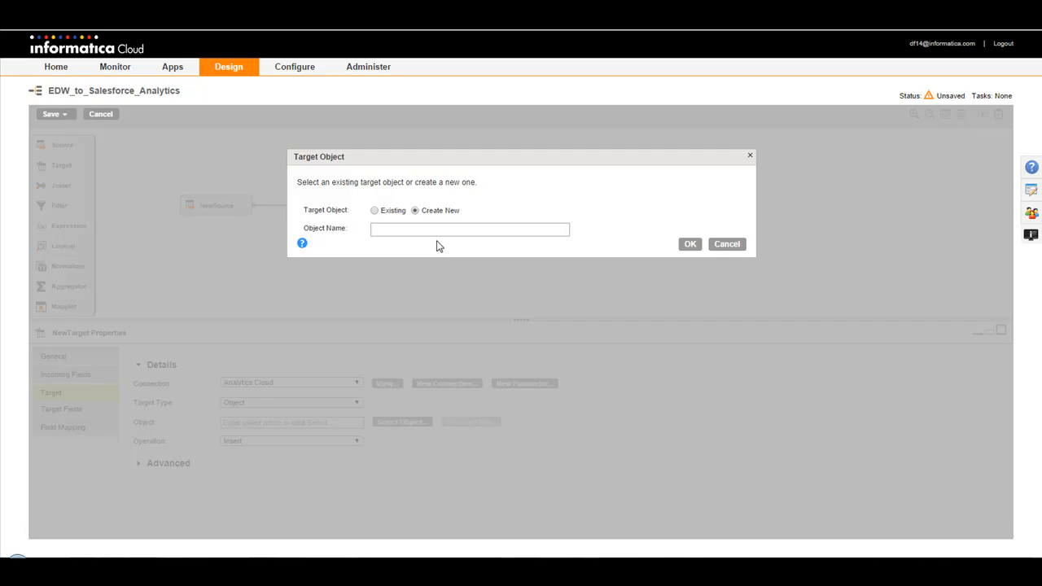
click(438, 233)
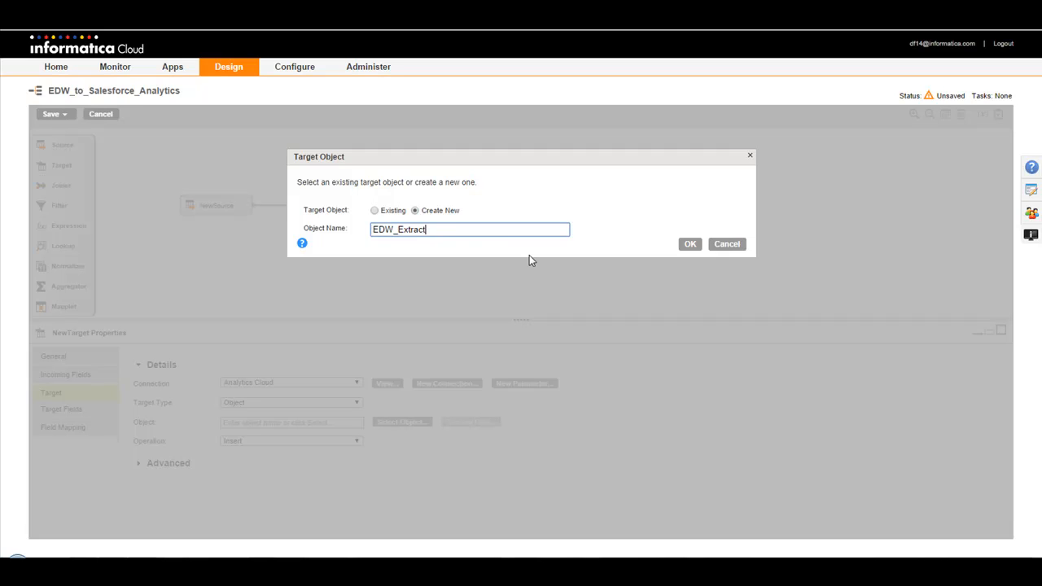
click(691, 248)
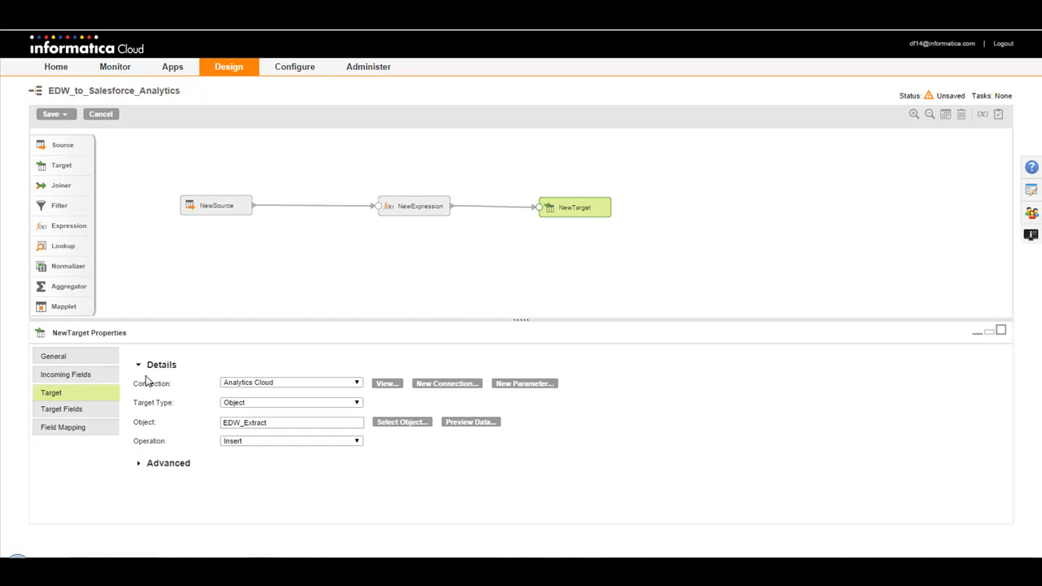
Step: Automatch the incoming fields to NewTarget's target fields, and save and run the mapping
click(61, 410)
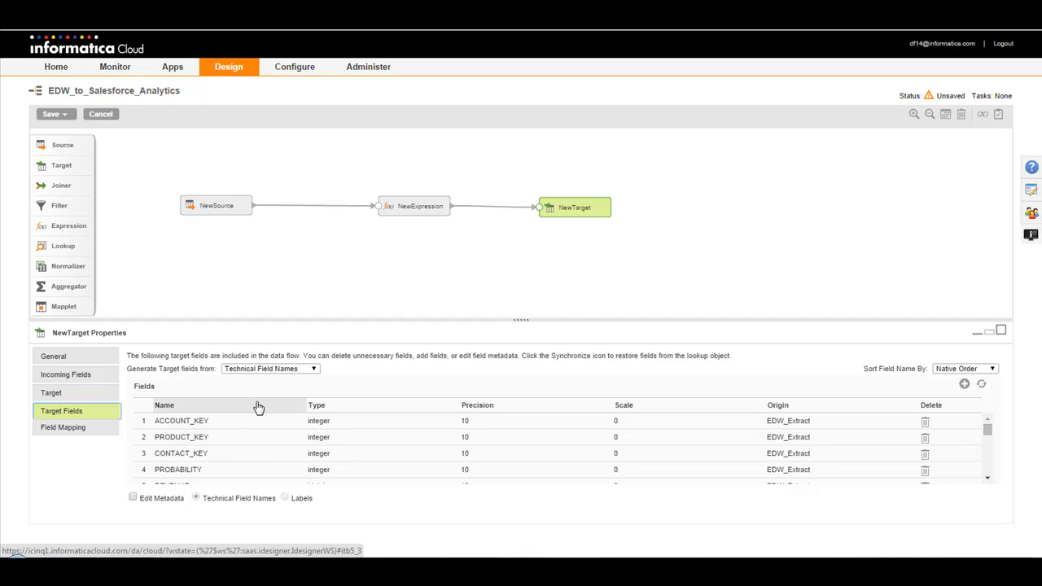
click(77, 430)
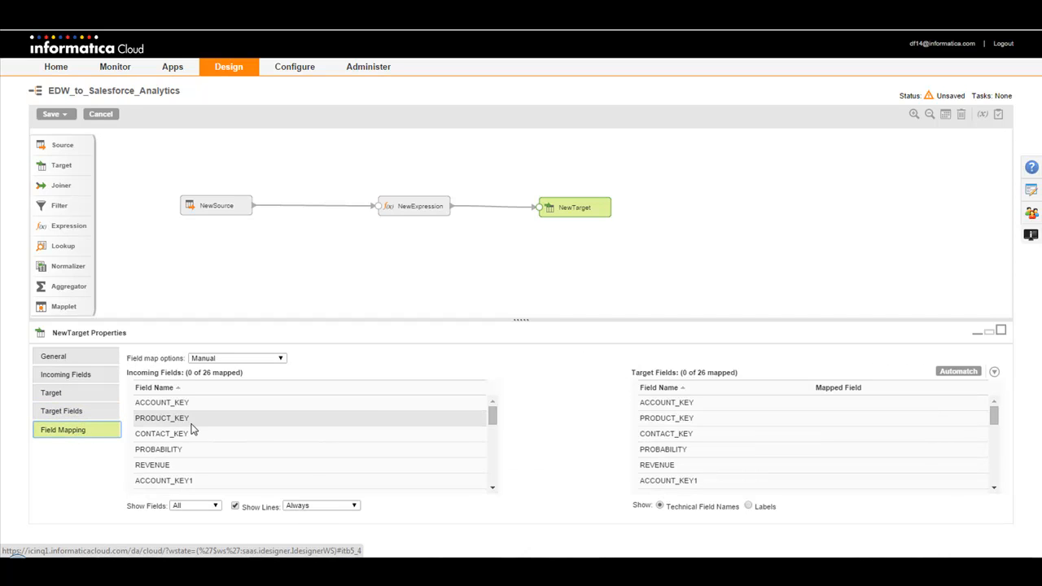
click(967, 373)
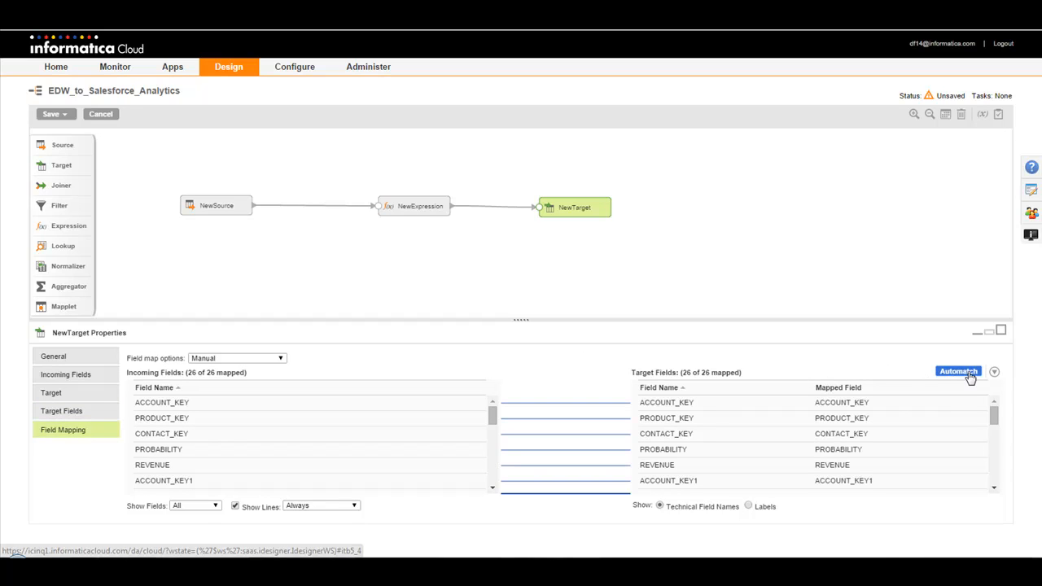
click(64, 115)
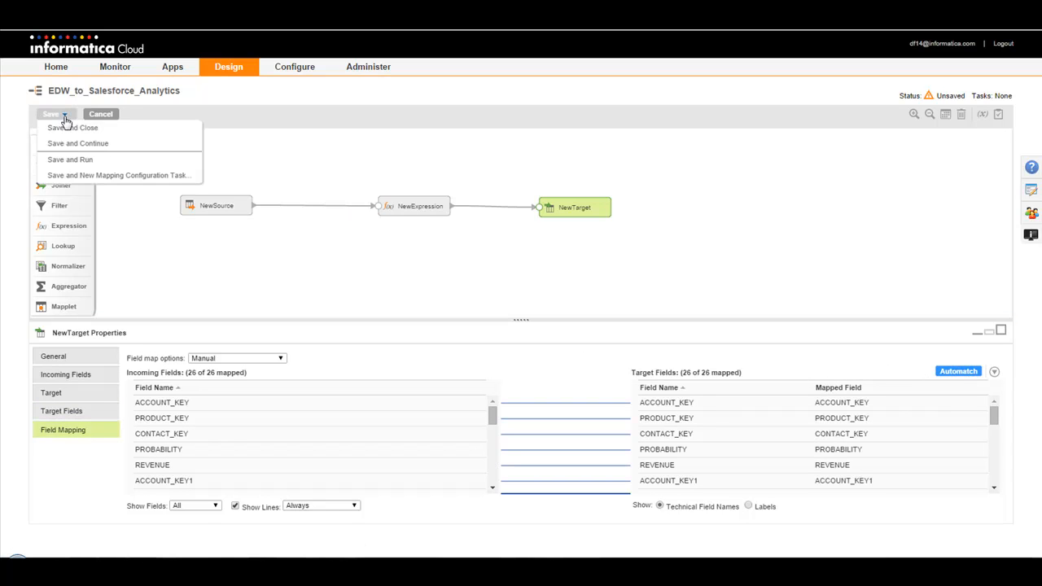
click(89, 159)
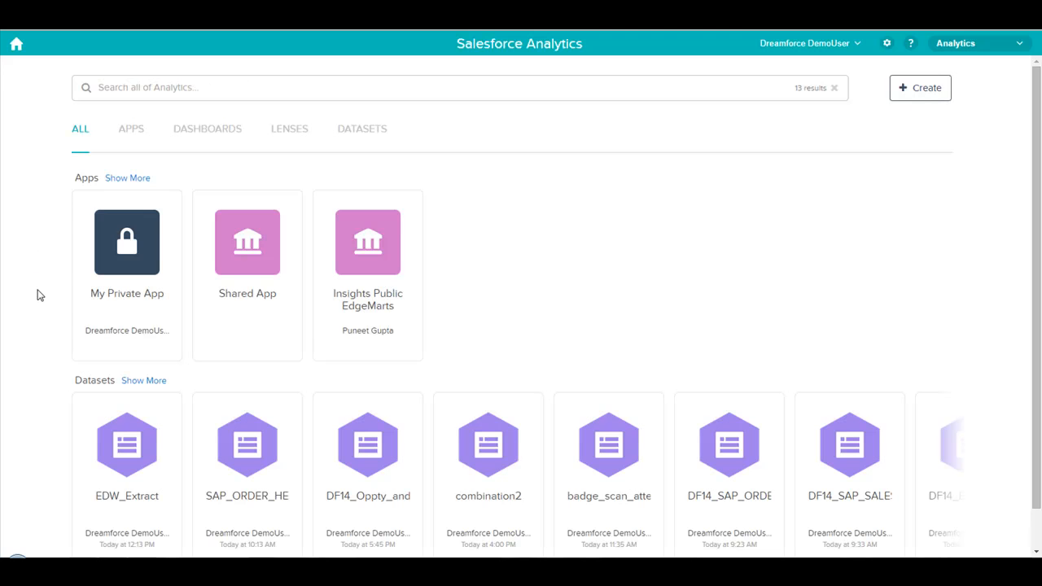
Step: Open the EDW_Extract dataset in Salesforce Analytics and group its row count by BILLINGSTATE
click(125, 447)
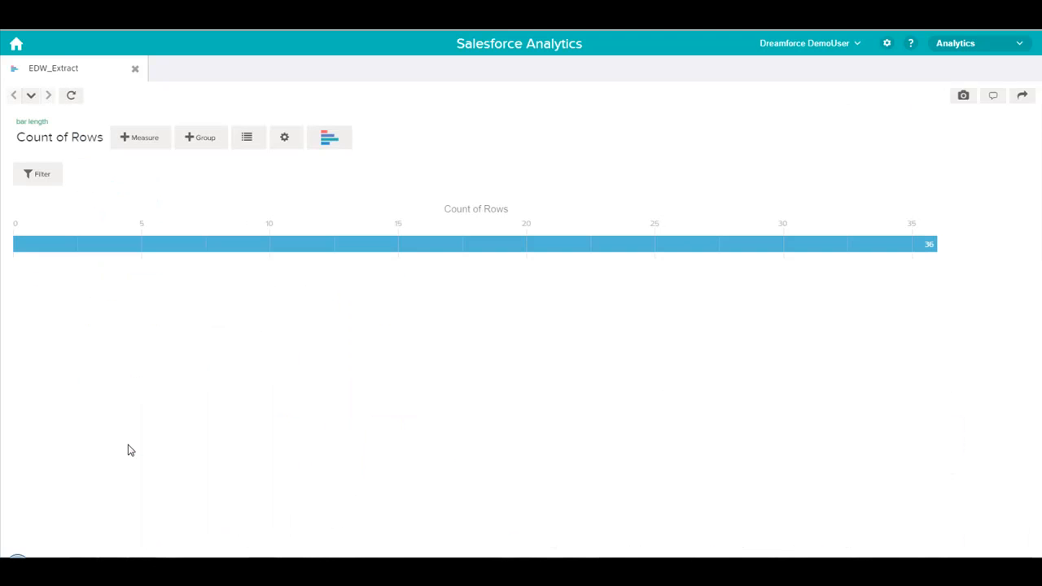
click(204, 140)
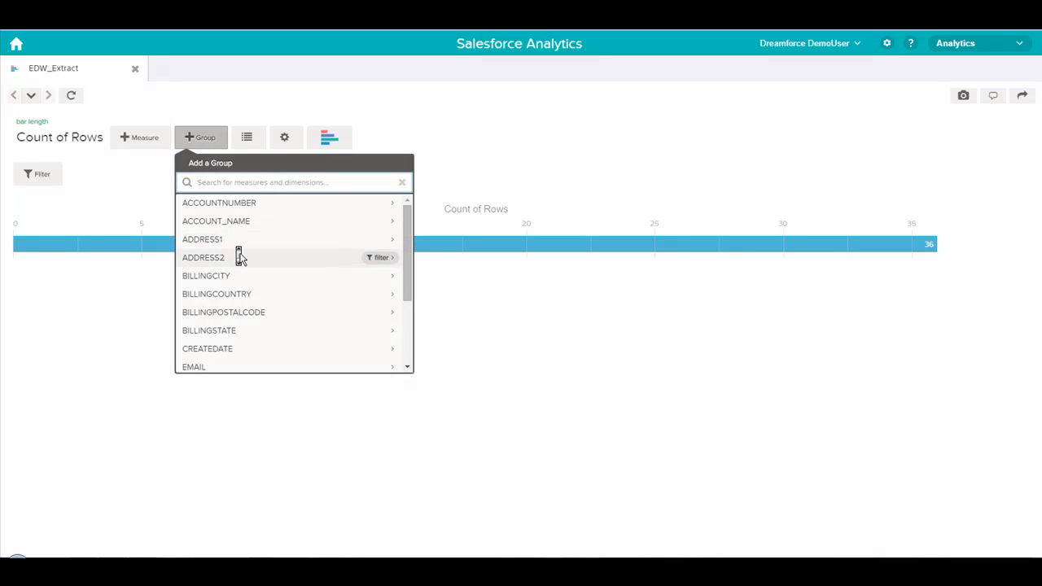
scroll(239, 257, down, 1)
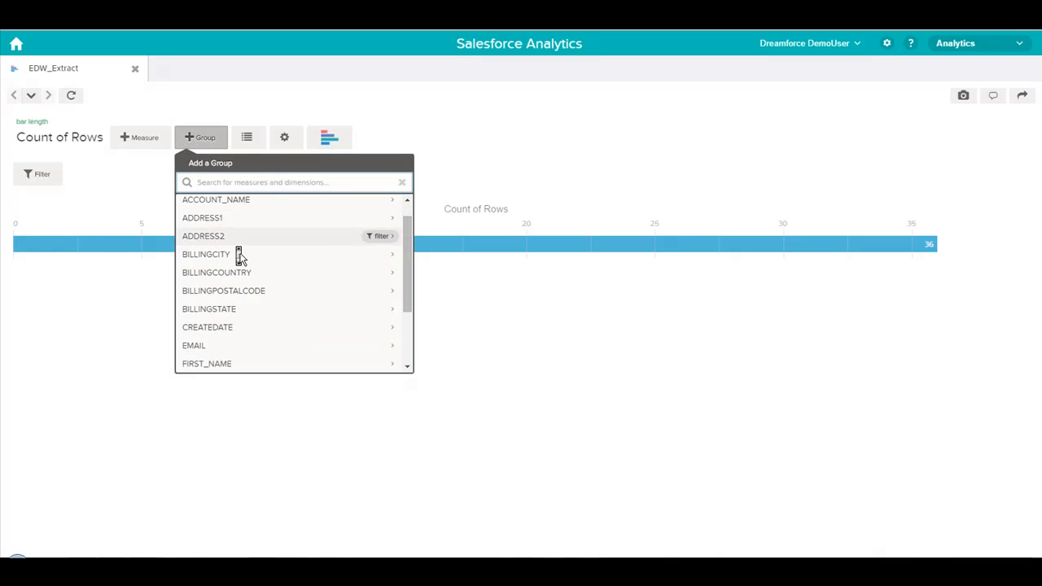
click(233, 309)
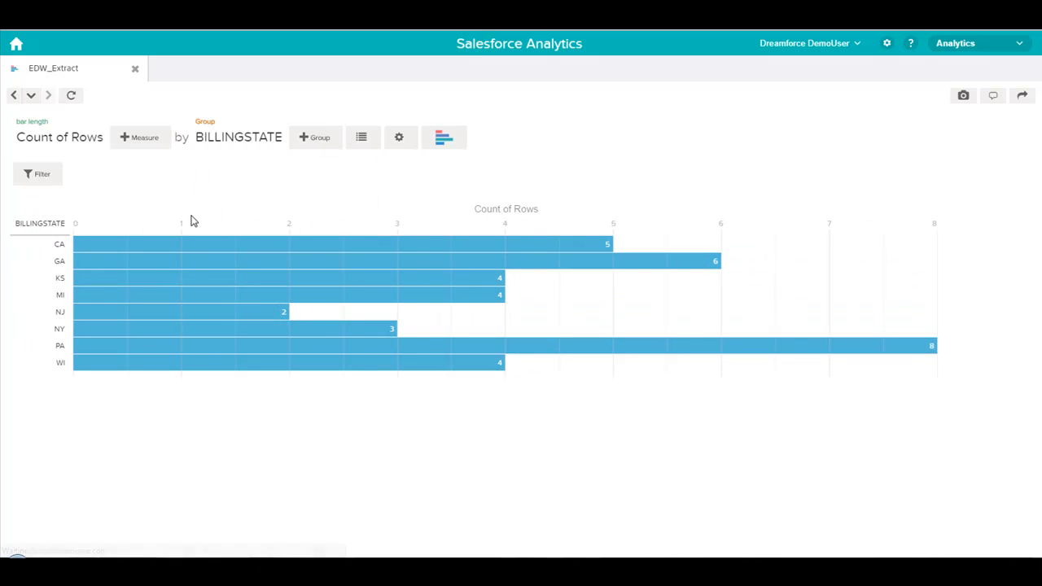
Step: Add the sum of REVENUE as a second measure to the EDW_Extract chart
click(141, 138)
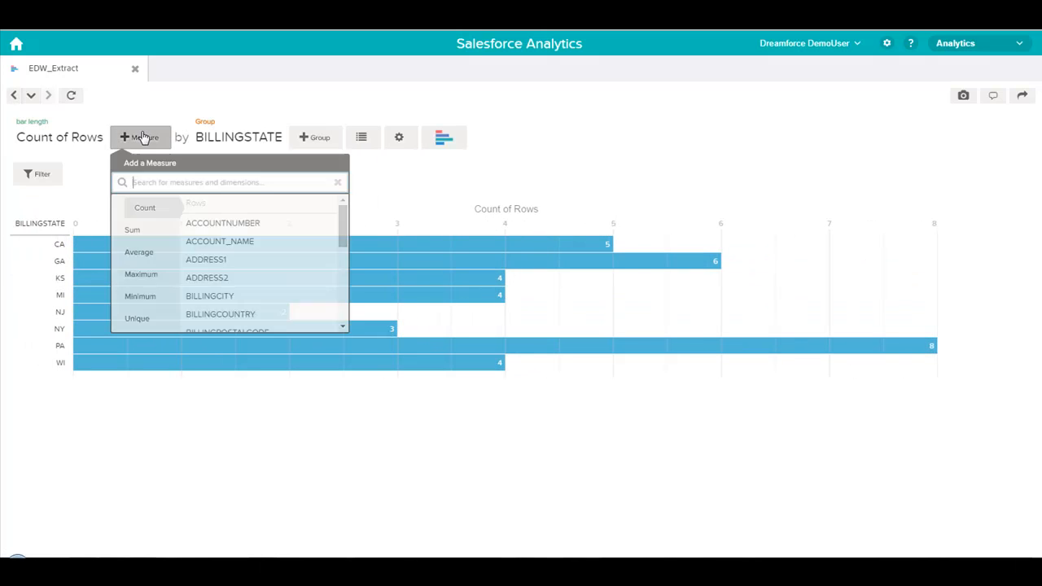
click(146, 230)
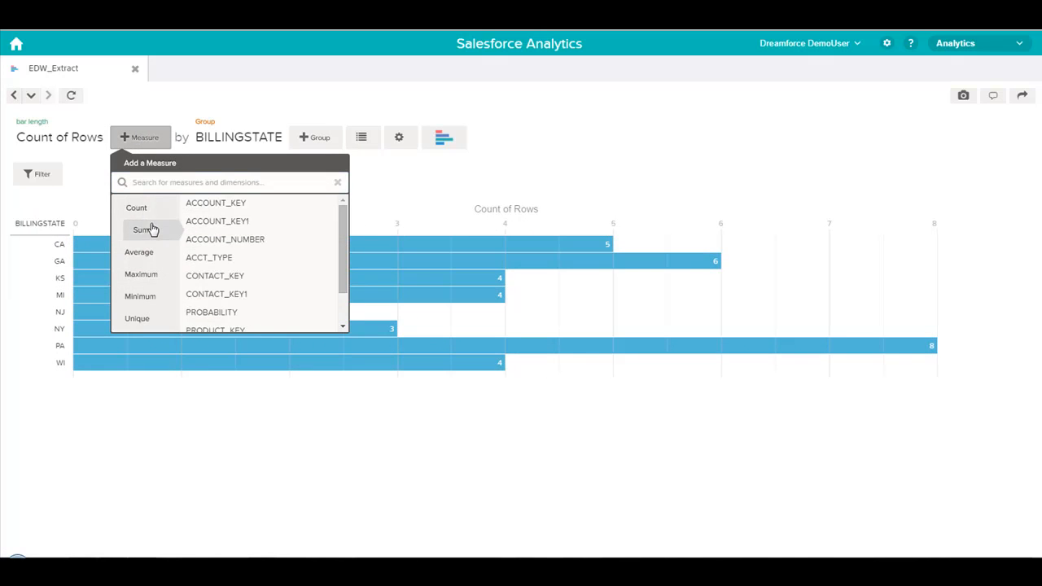
scroll(218, 322, down, 1)
click(204, 323)
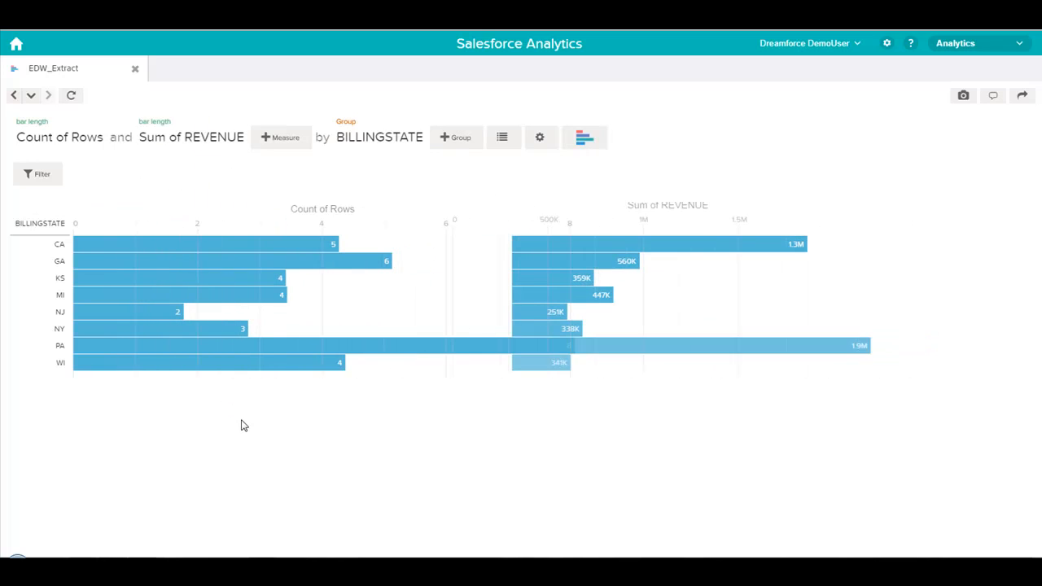